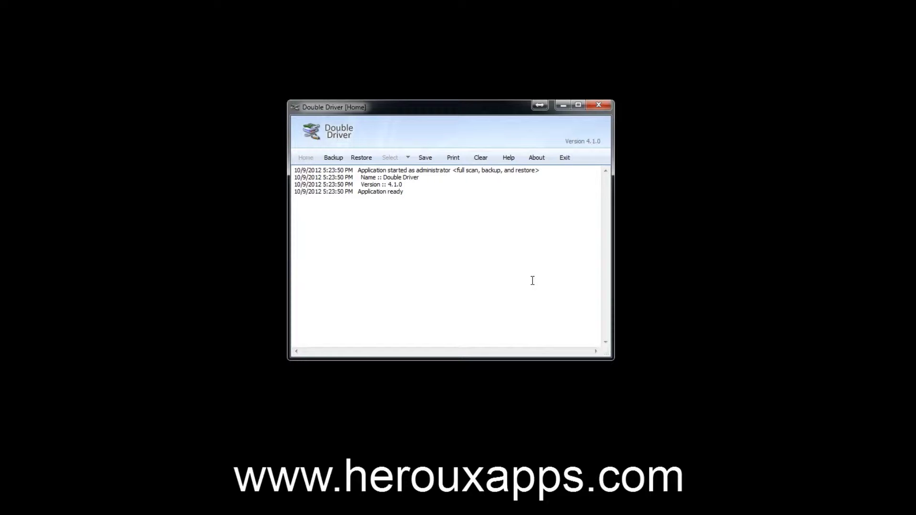
Scan the current system's installed drivers on the Backup page
left_click(516, 313)
left_click(333, 158)
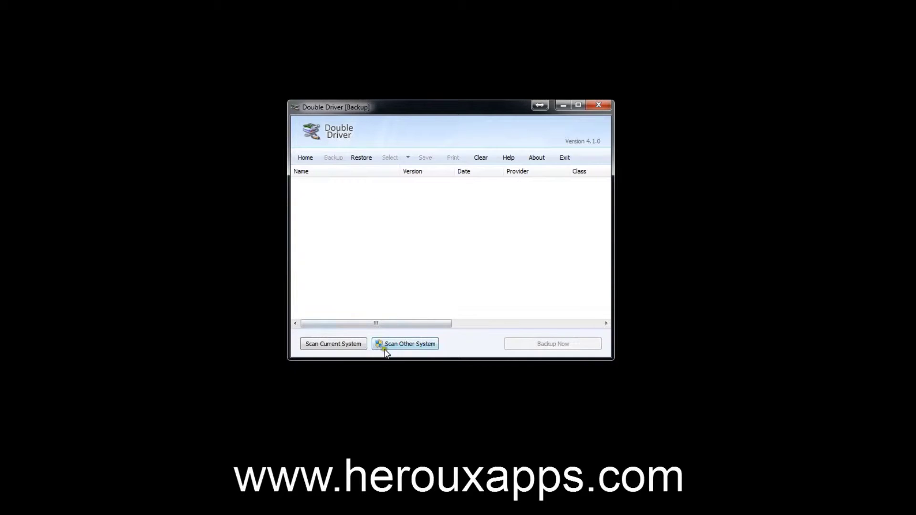
left_click(345, 346)
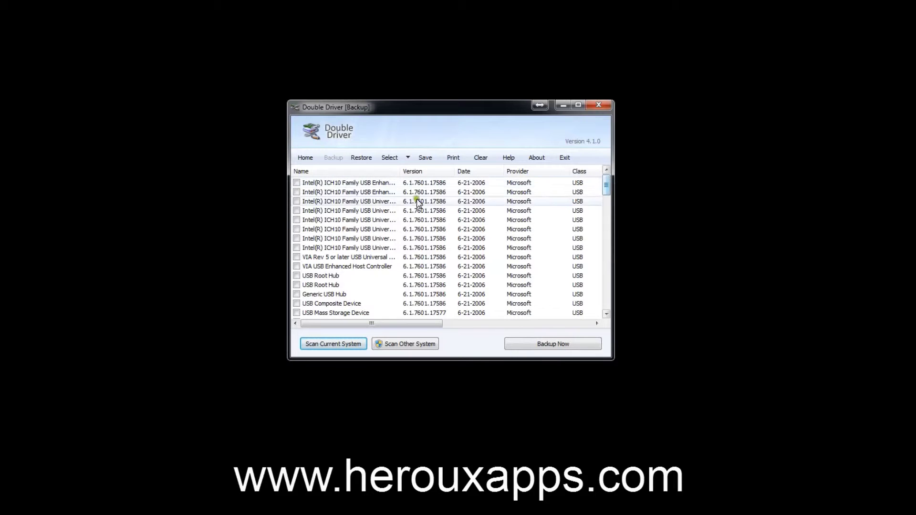
Check all drivers, then apply the Non Microsoft selection to clear the checks
left_click(407, 157)
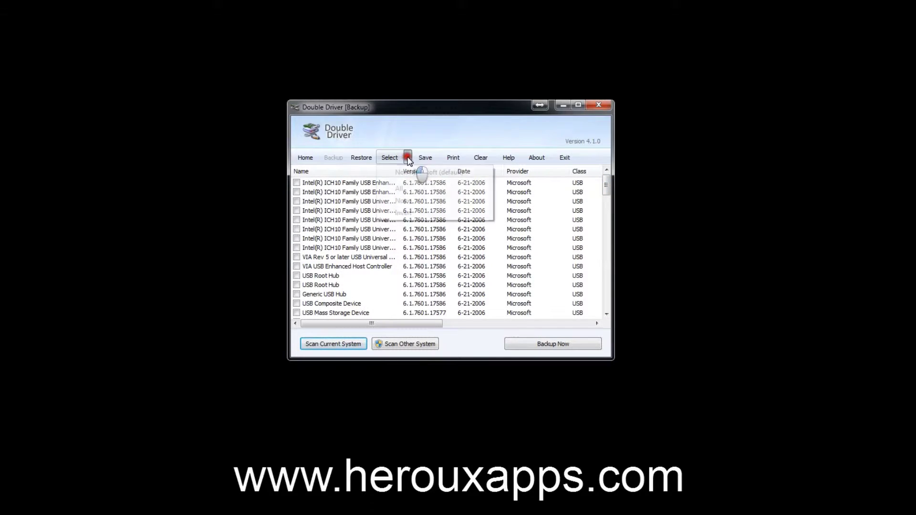
left_click(401, 188)
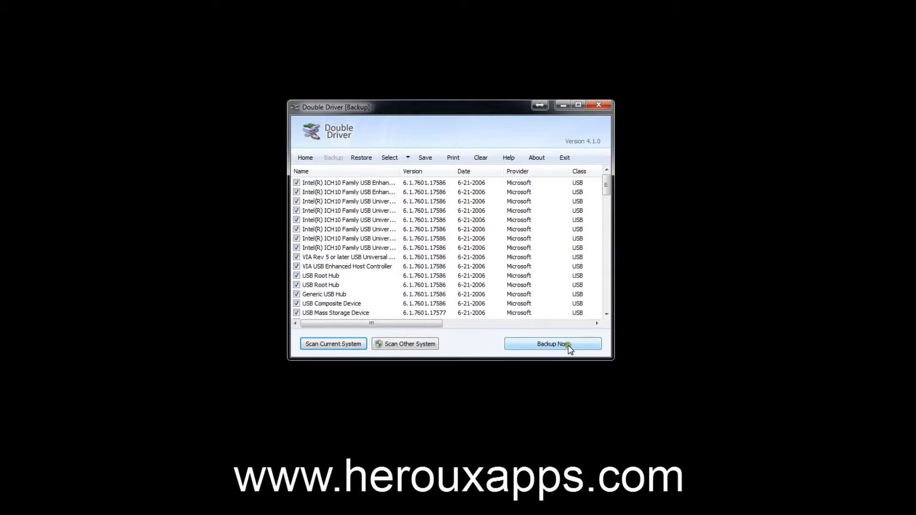
left_click(408, 158)
left_click(410, 173)
Check the first six Intel ICH10 USB drivers in the list
left_click(297, 182)
left_click(296, 193)
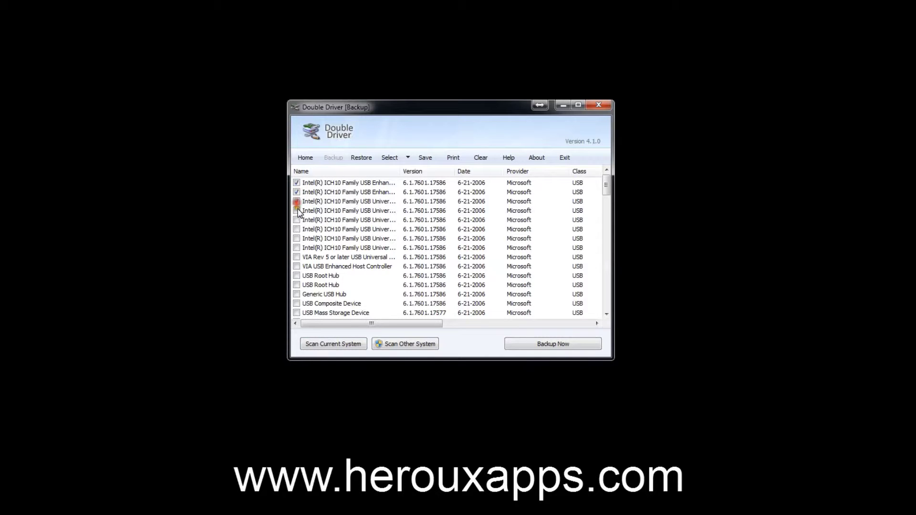
left_click(297, 210)
left_click(296, 229)
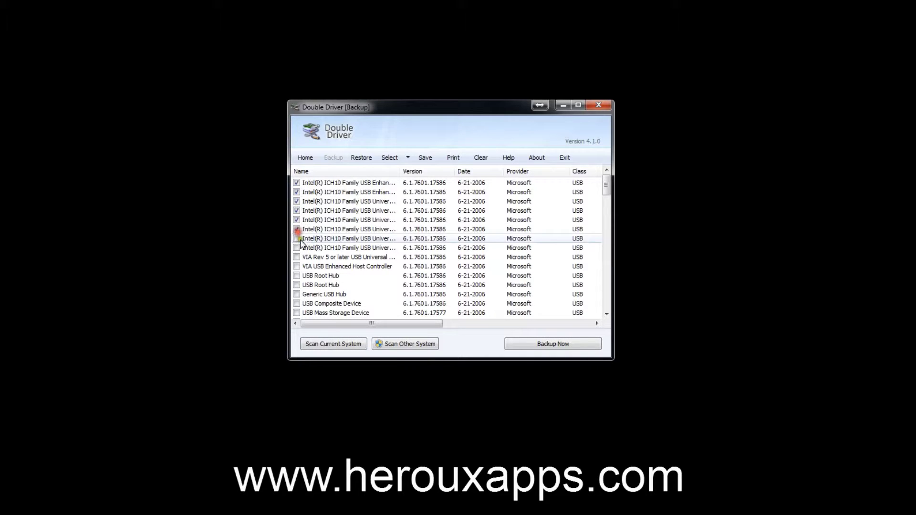
Back up the checked drivers to the Desktop as a compressed zipped folder
left_click(554, 344)
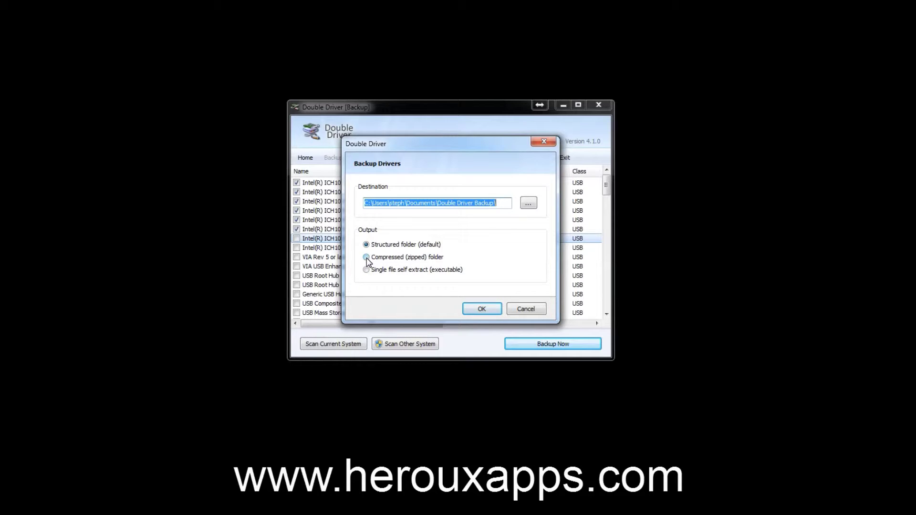
left_click(527, 203)
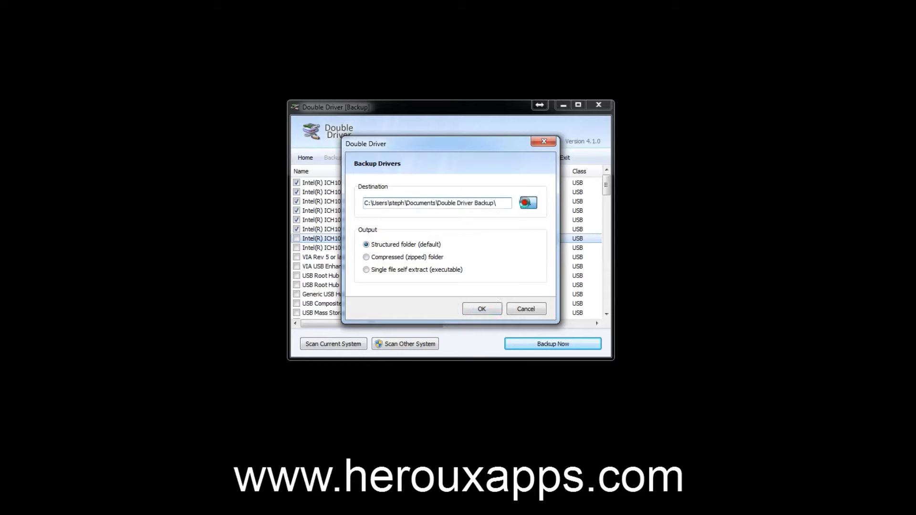
left_click(266, 201)
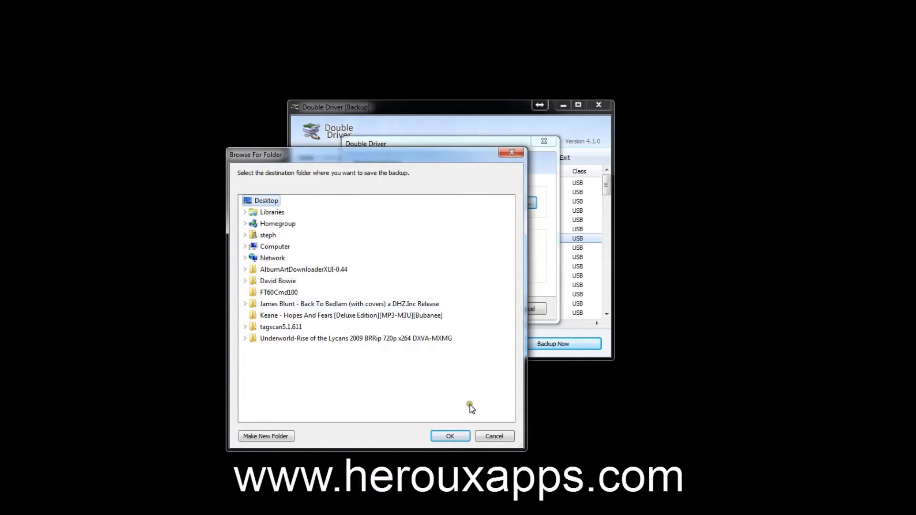
left_click(452, 436)
left_click(375, 258)
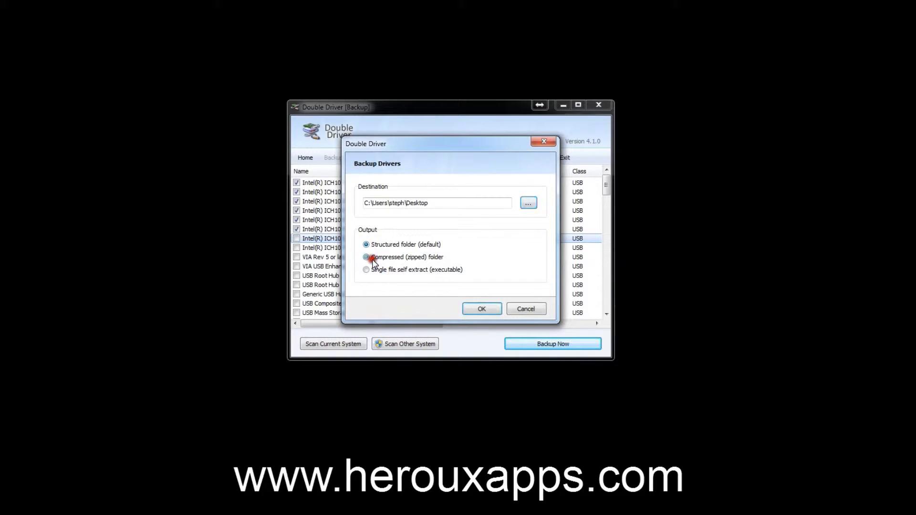
left_click(494, 311)
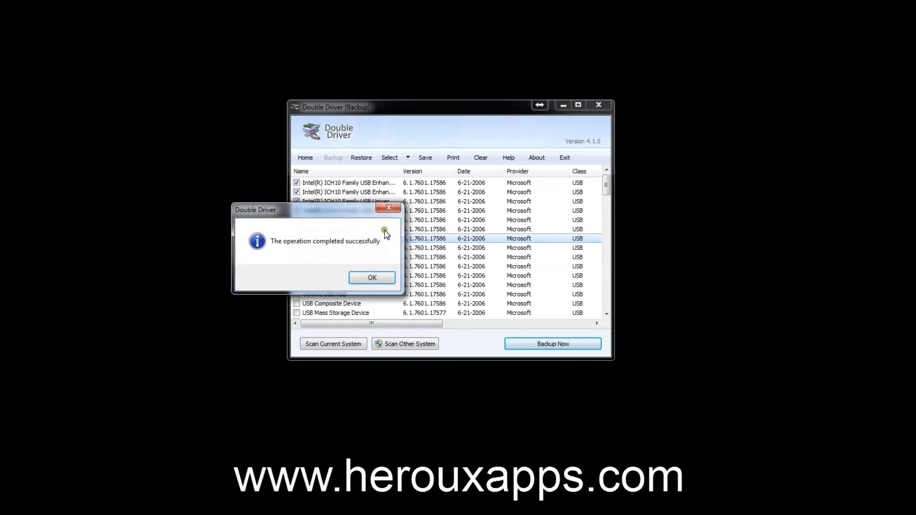
Dismiss the completion message and inspect the new zipped backup on the desktop
left_click(372, 278)
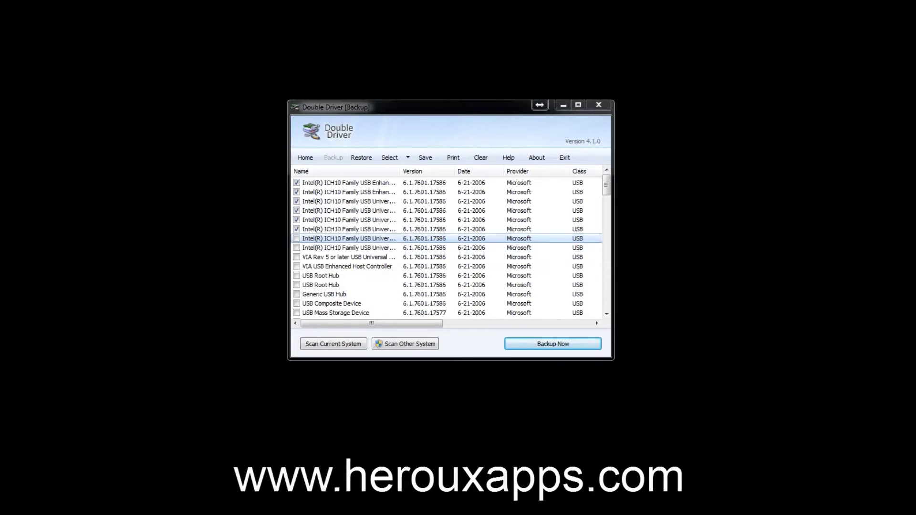
left_click(460, 363)
left_click(450, 404)
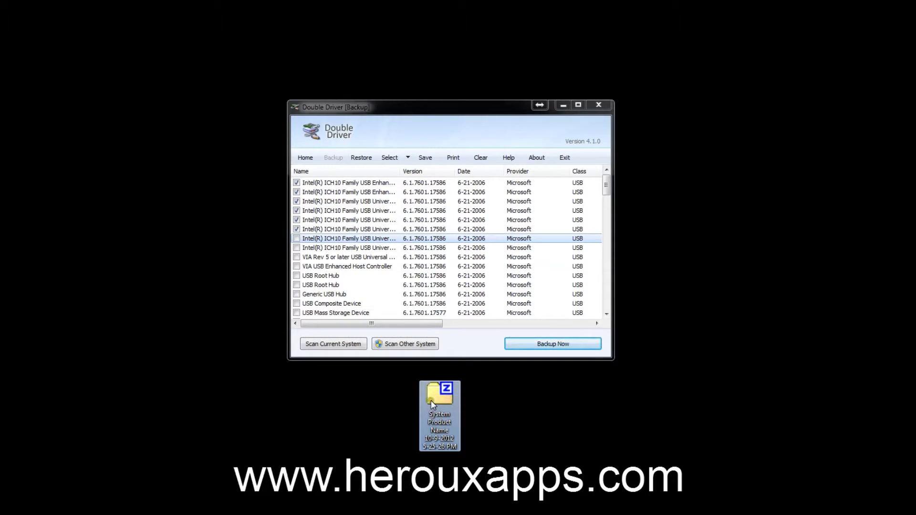
mouse_move(440, 415)
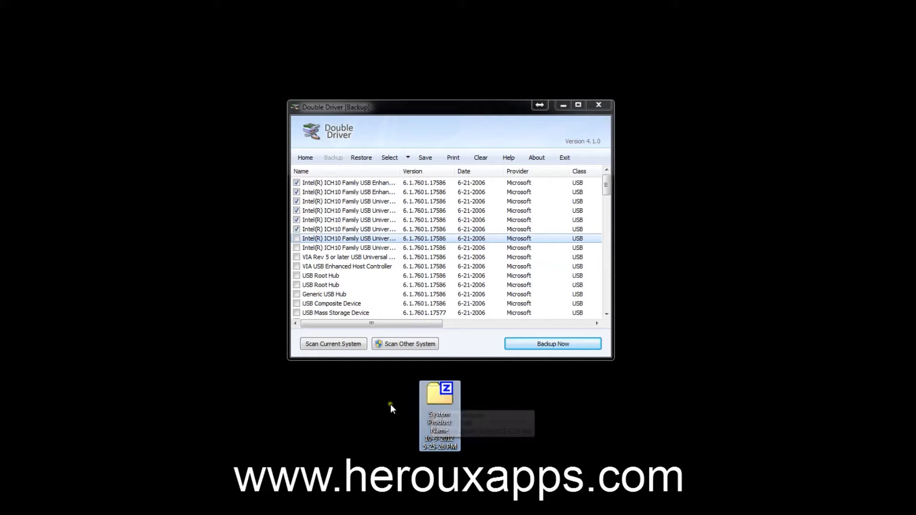
left_click(389, 405)
left_click(430, 400)
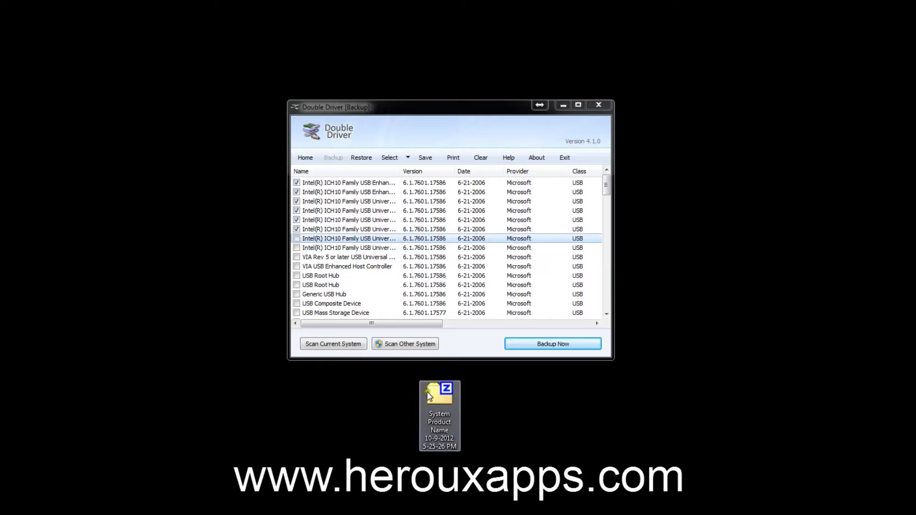
Uncheck the six previously checked Intel ICH10 USB drivers
left_click(297, 183)
left_click(296, 201)
left_click(296, 220)
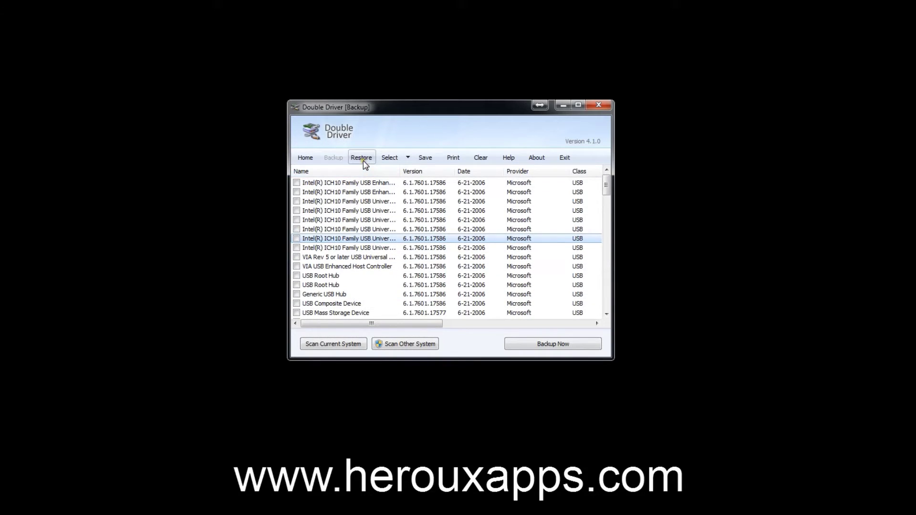
Glance at the Select menu and home log, then go to the Restore page
left_click(407, 156)
left_click(453, 131)
left_click(306, 157)
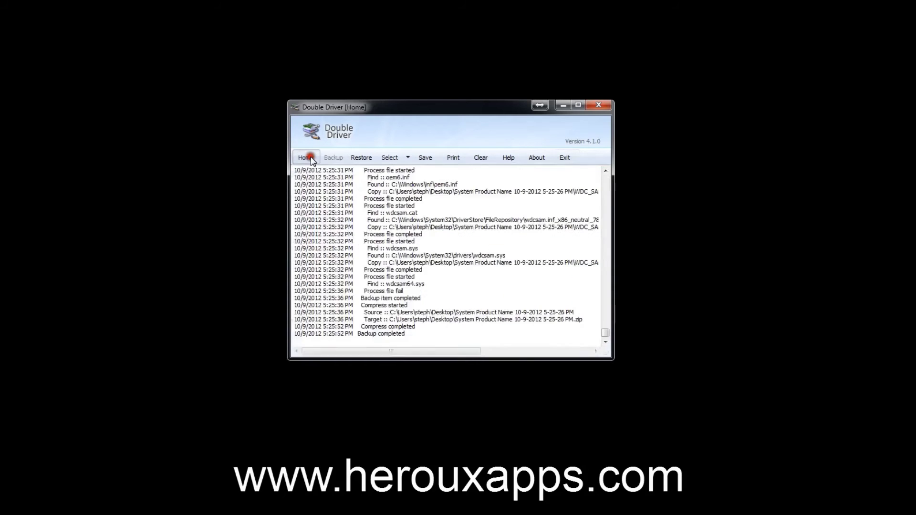
left_click(361, 160)
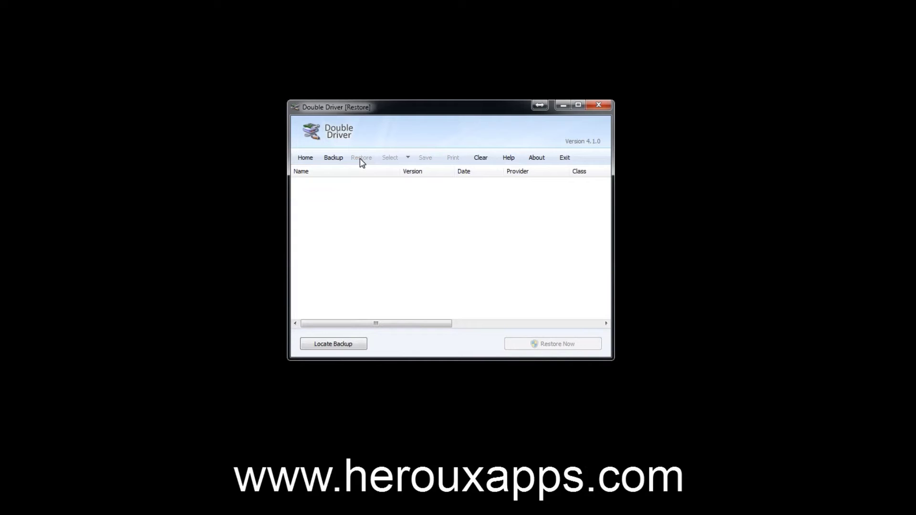
Load the System Product Name zip from the Desktop as a compressed backup to restore
left_click(333, 345)
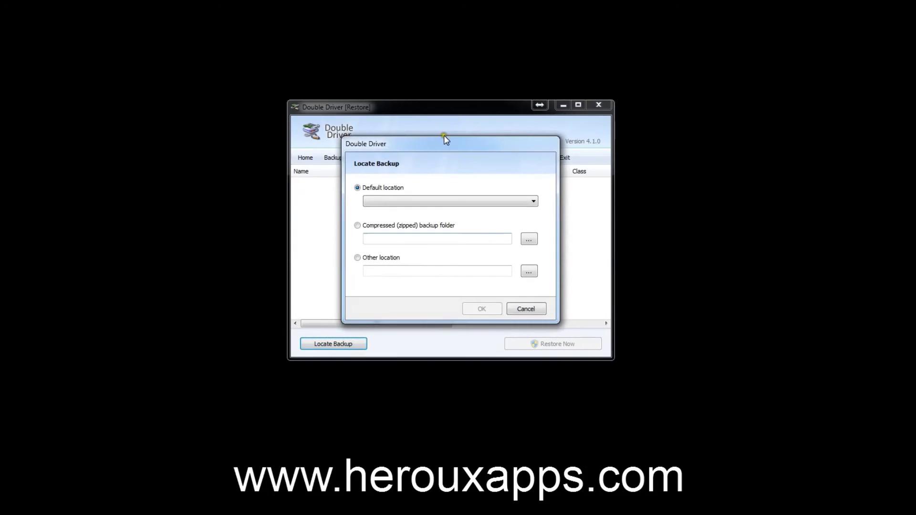
left_click(357, 226)
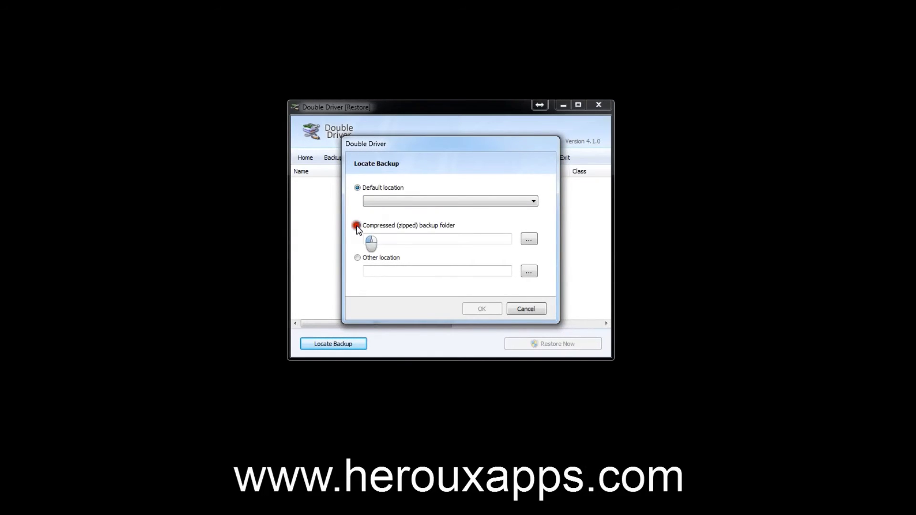
left_click(528, 240)
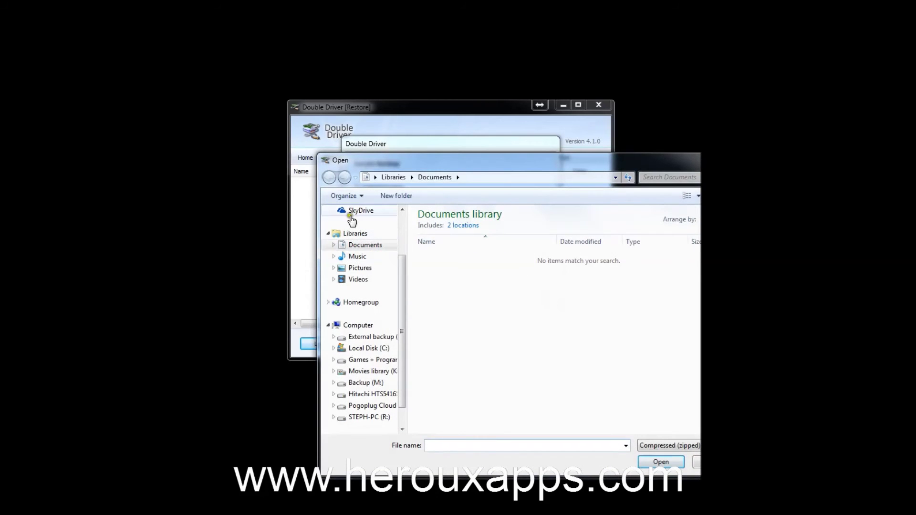
scroll(383, 234, "up", 2)
left_click(360, 227)
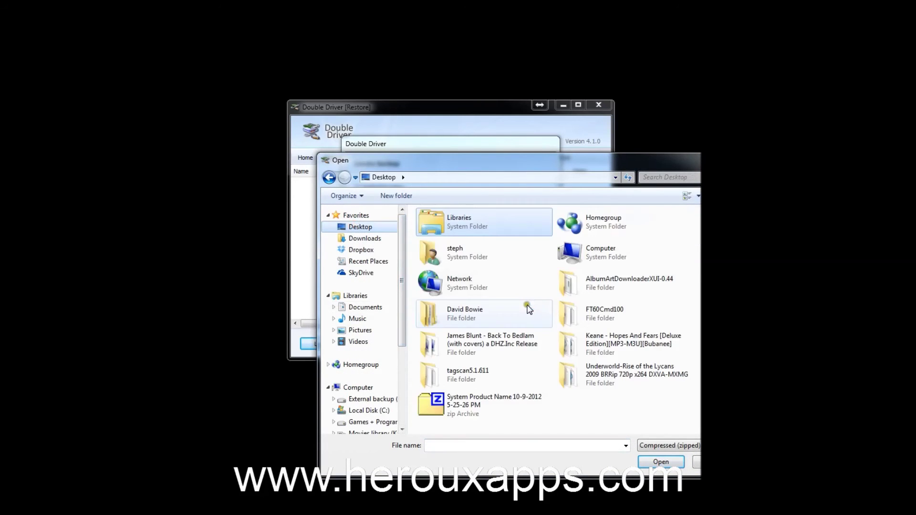
left_click(446, 406)
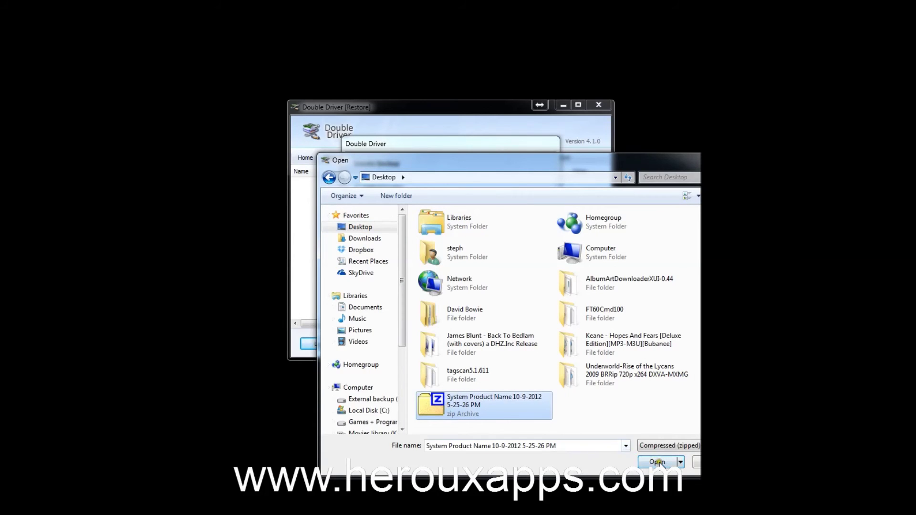
left_click(657, 462)
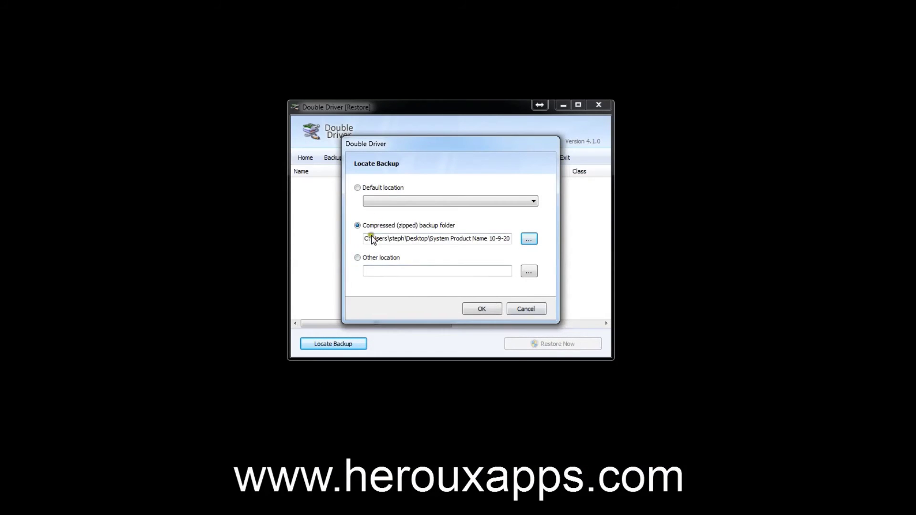
left_click(473, 309)
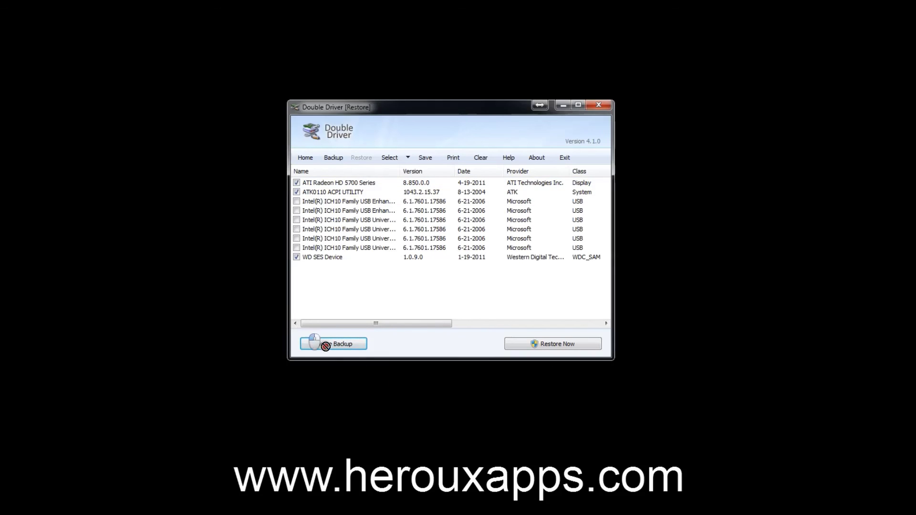
Select the zipped backup icon on the desktop once the driver list loads
left_click(436, 392)
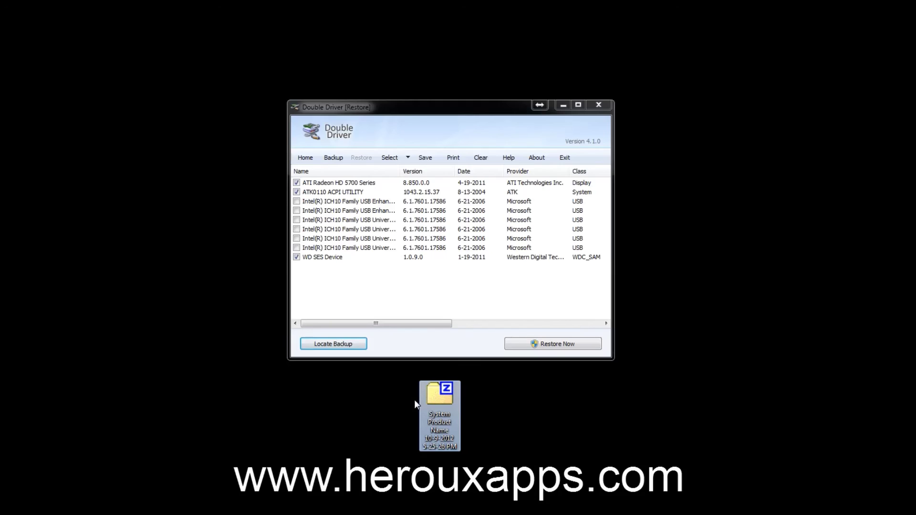